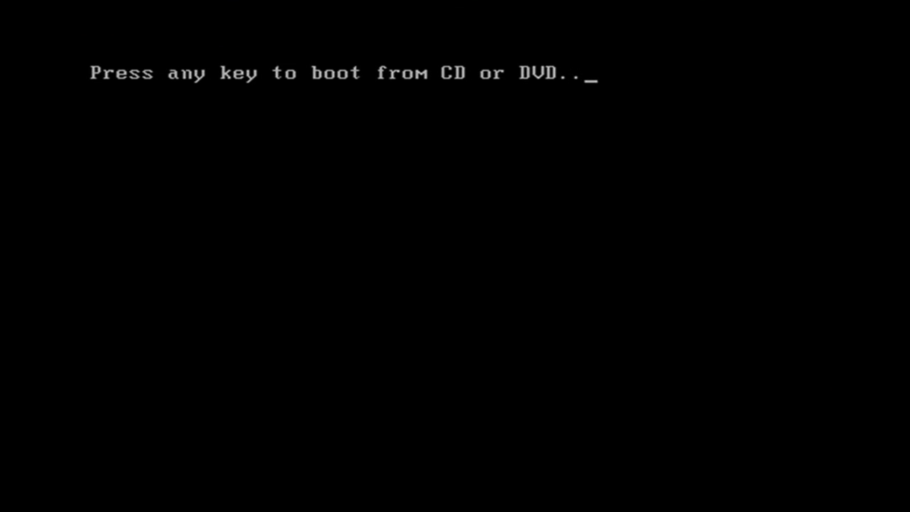
# - Boot into Windows Setup from the DVD and set the time and currency format to English (United Kingdom)
pyautogui.press('Return')
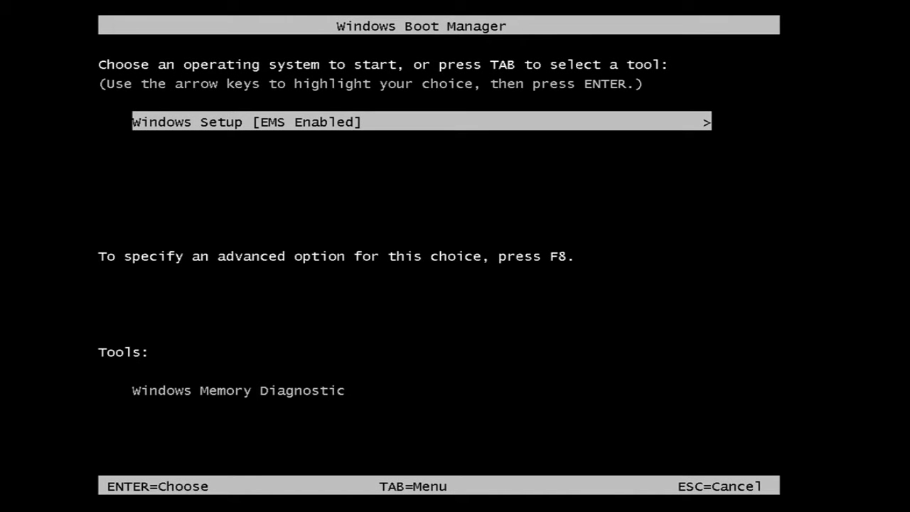
pyautogui.press('Return')
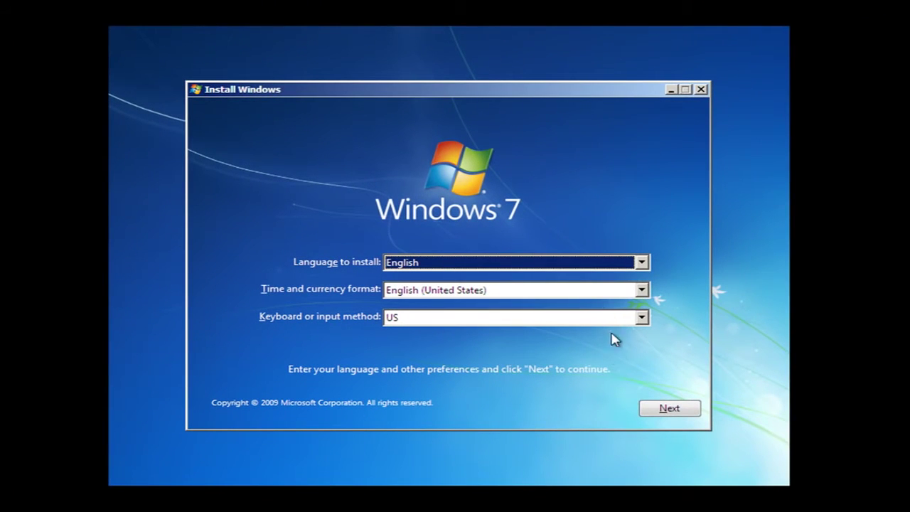
pyautogui.click(647, 290)
pyautogui.click(643, 305)
pyautogui.click(606, 308)
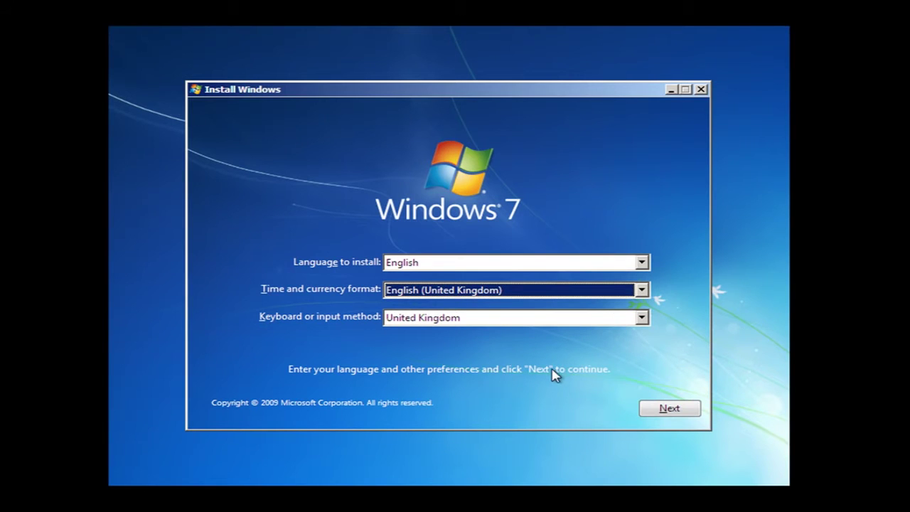
pyautogui.click(669, 408)
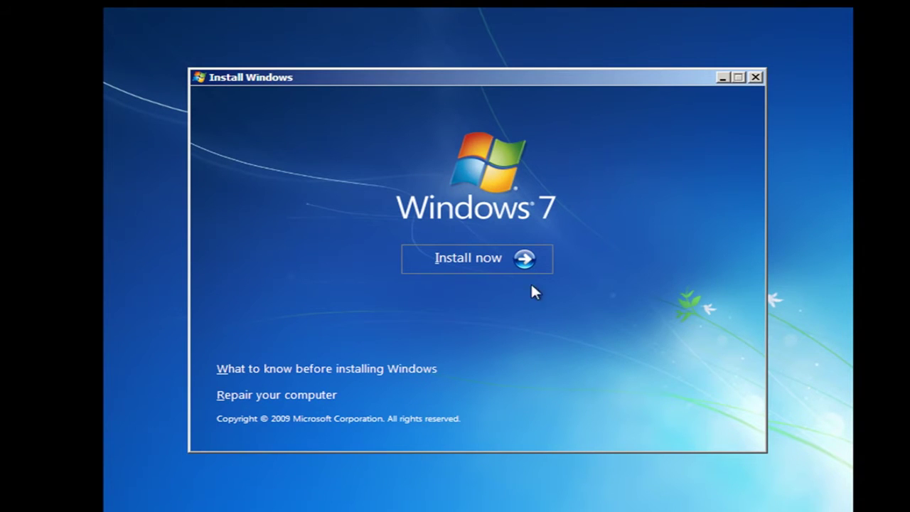
# - Start the Windows 7 installation, accepting the license terms and choosing the Custom (advanced) installation type
pyautogui.click(511, 258)
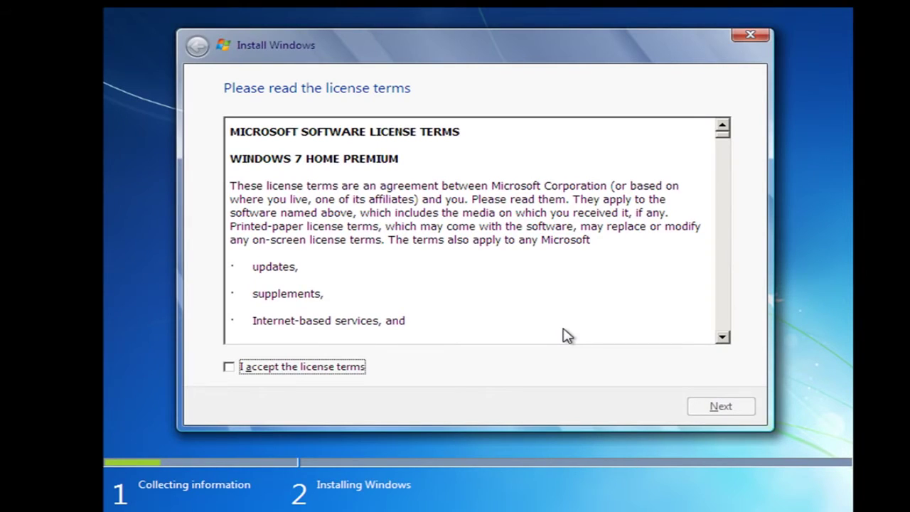
pyautogui.click(228, 368)
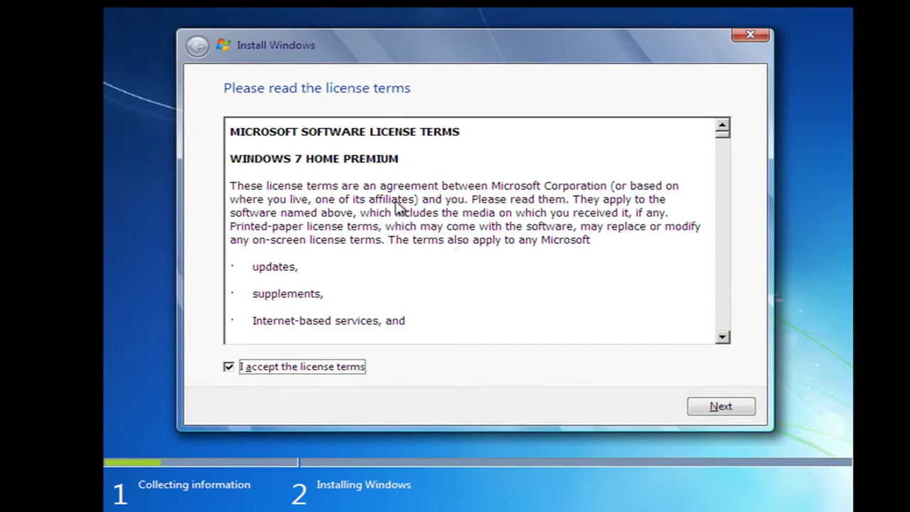
pyautogui.click(719, 409)
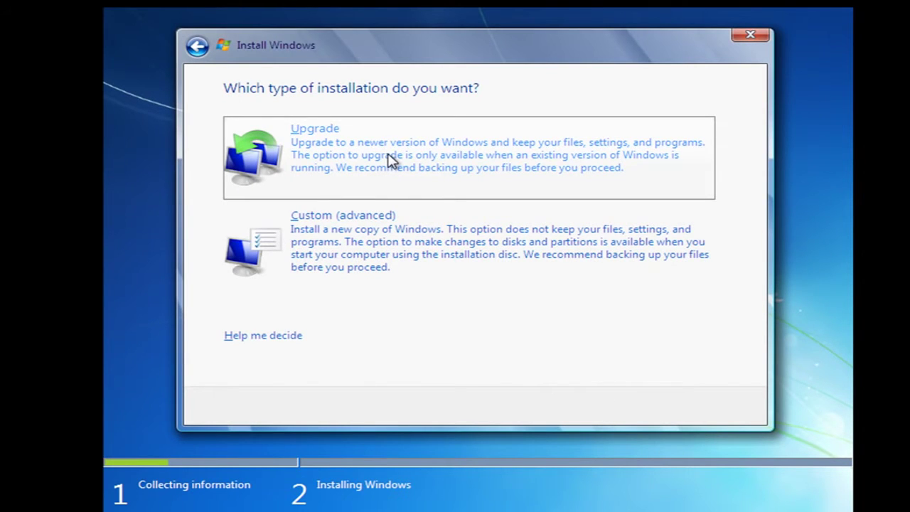
pyautogui.click(376, 248)
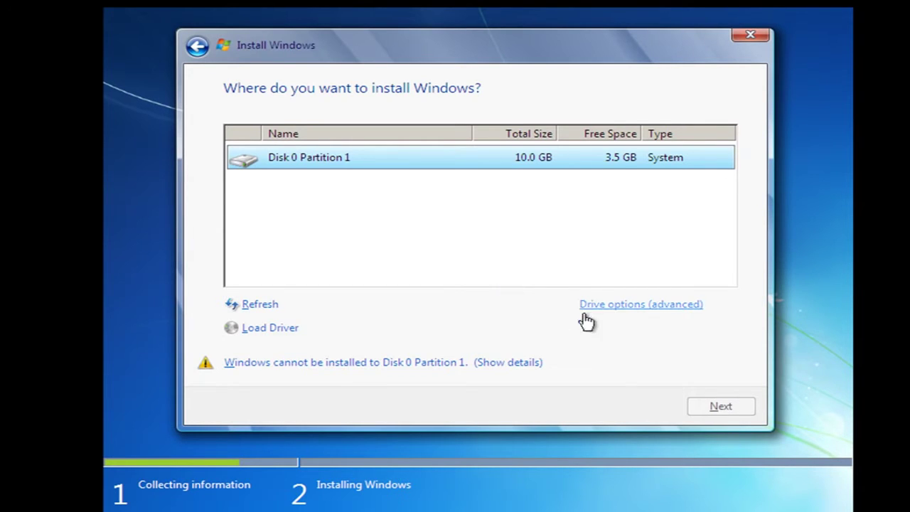
# - Format Disk 0 Partition 1 using the advanced drive options and start installing Windows on it
pyautogui.click(621, 306)
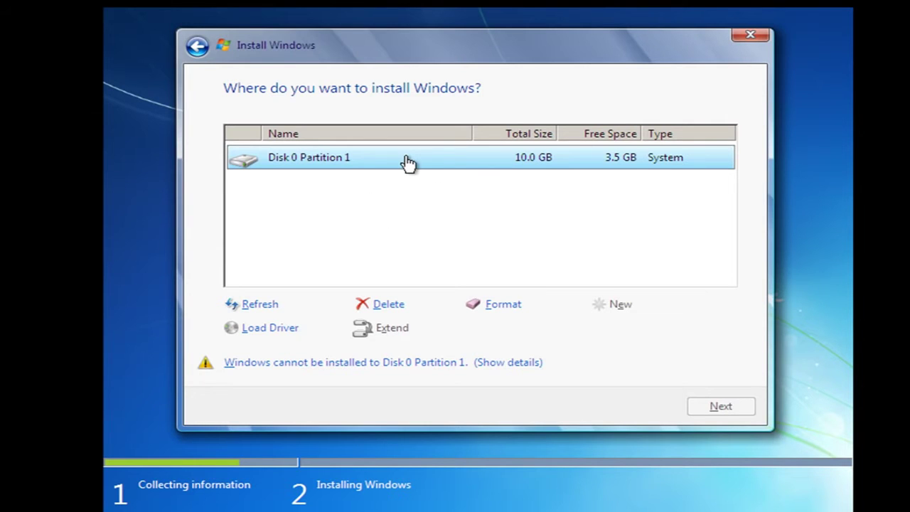
pyautogui.click(503, 303)
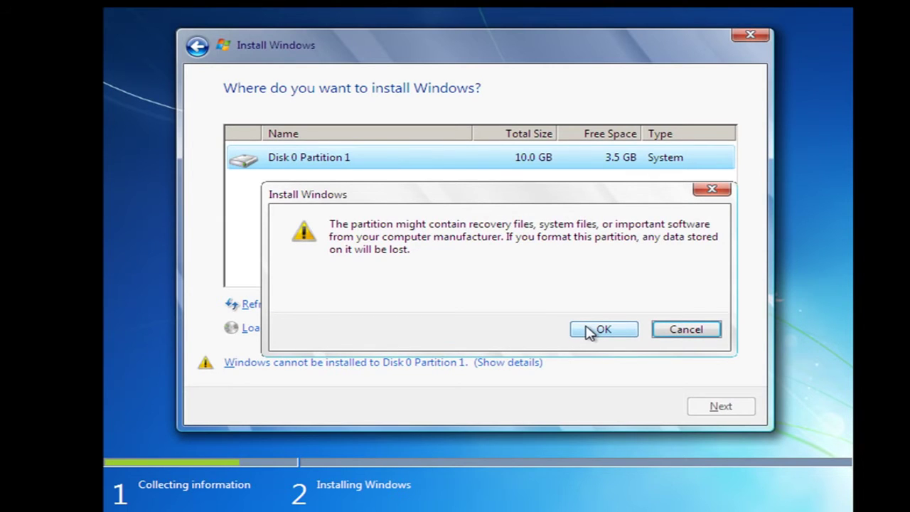
pyautogui.click(598, 329)
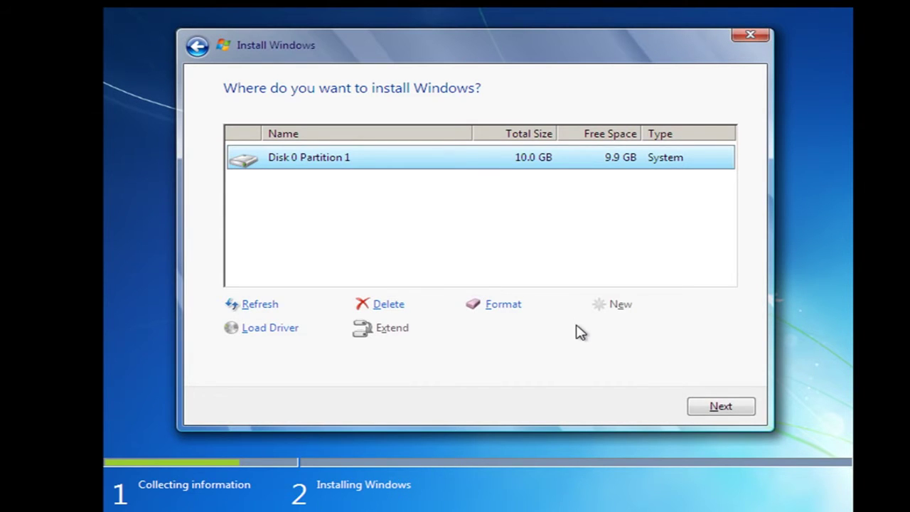
pyautogui.click(721, 407)
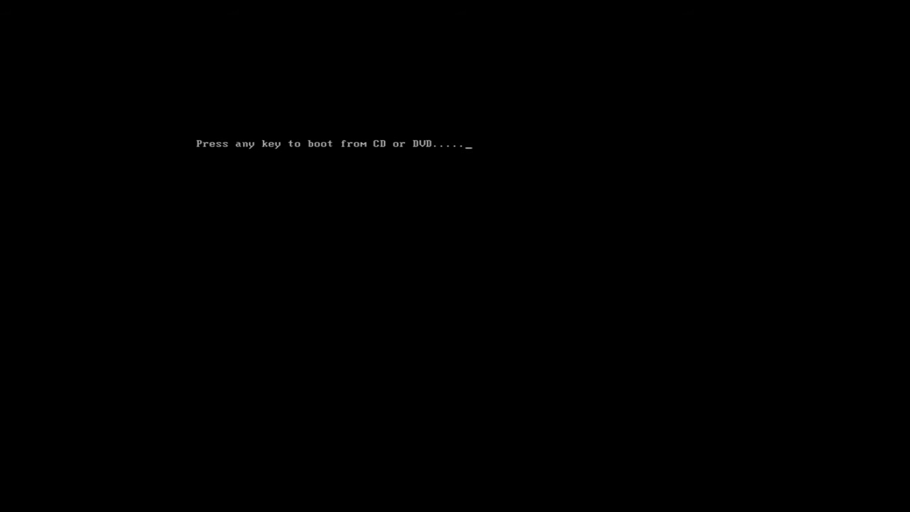
pyautogui.press('Return')
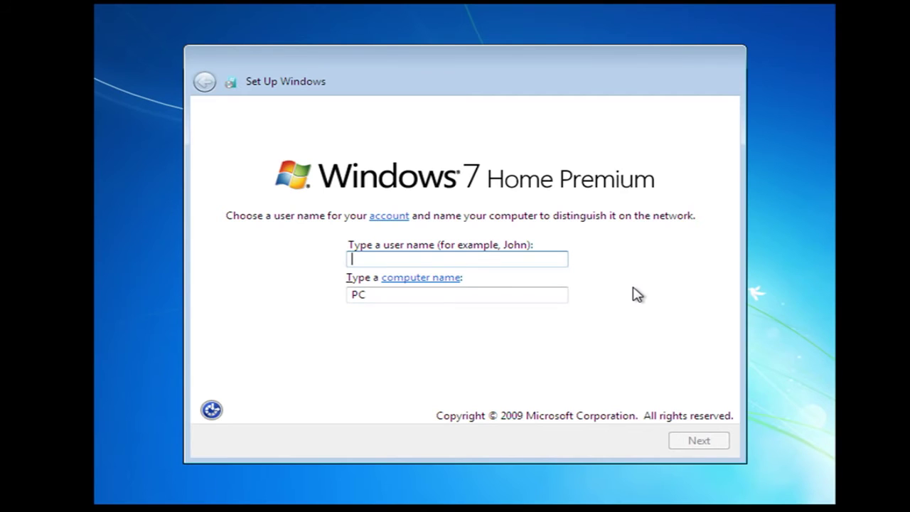
# - Name the user account "DIY PC Repairs" and accept the computer name DIYPCRepairs-PC
pyautogui.write('DIY')
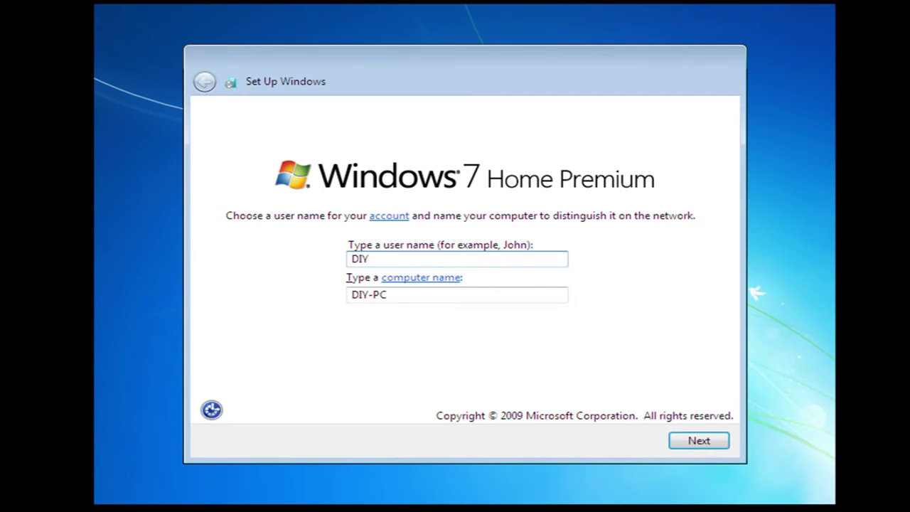
pyautogui.write(' PC Repairs')
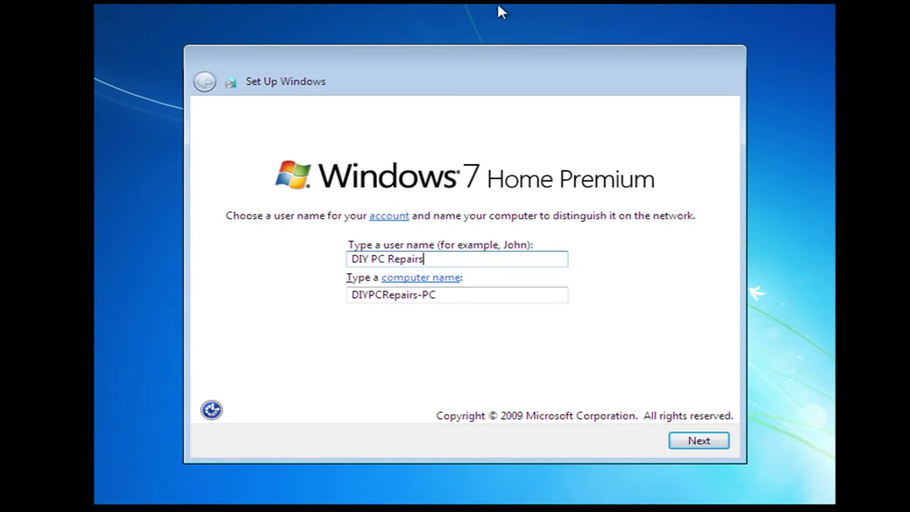
pyautogui.click(704, 457)
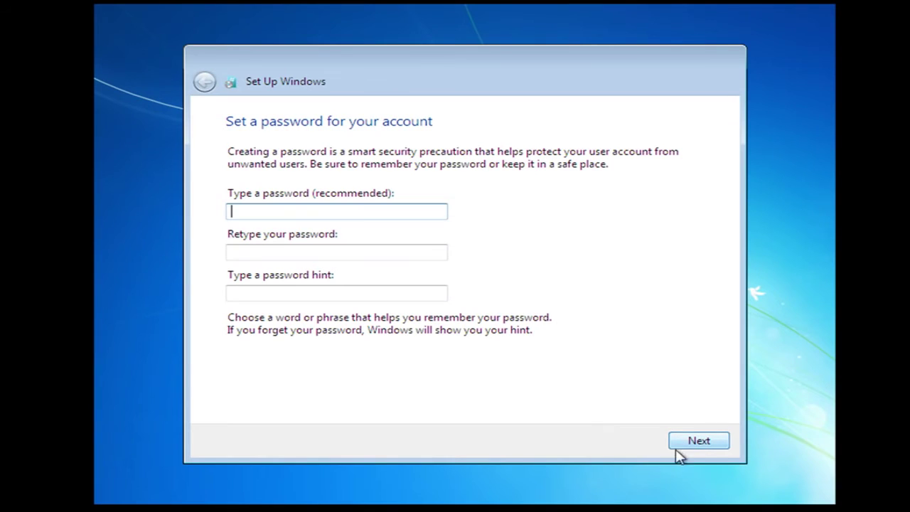
# - Continue the setup without an account password or a Windows product key
pyautogui.click(697, 445)
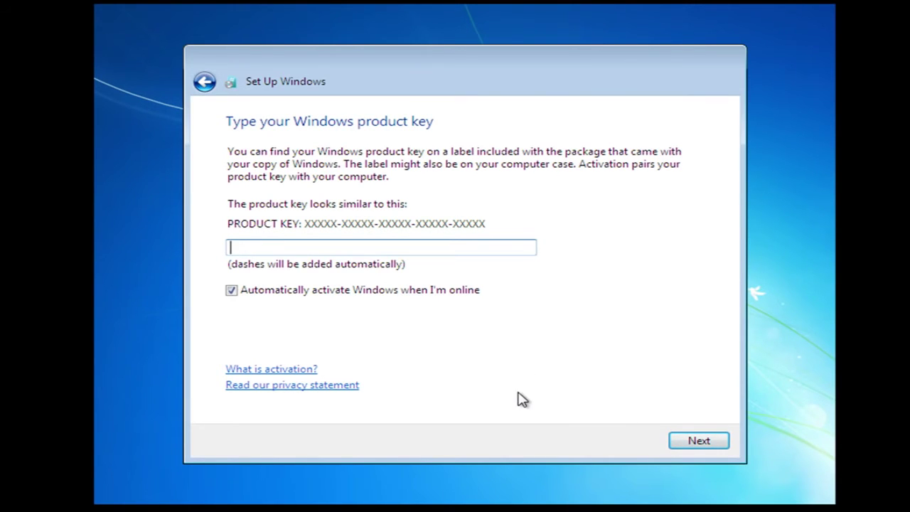
pyautogui.click(699, 442)
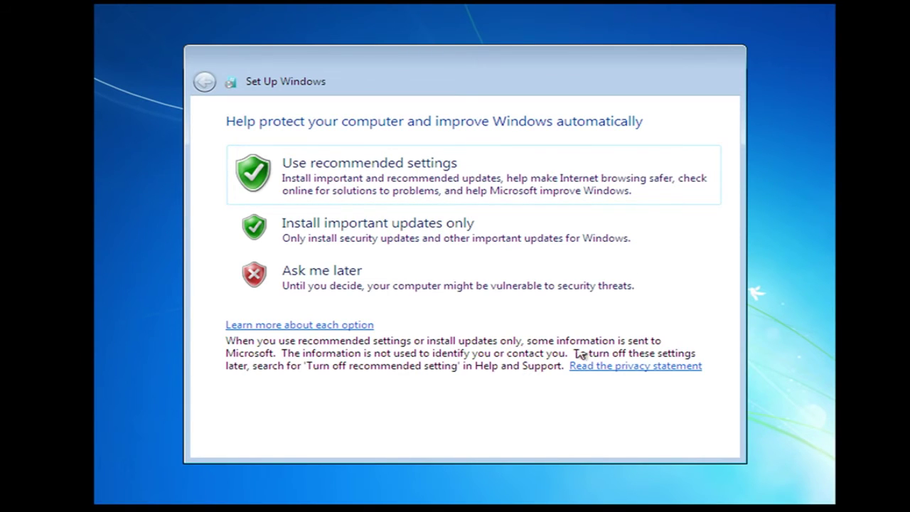
# - Choose the recommended update and protection settings and accept the Dublin, Edinburgh, Lisbon, London time zone with its date and time
pyautogui.click(368, 176)
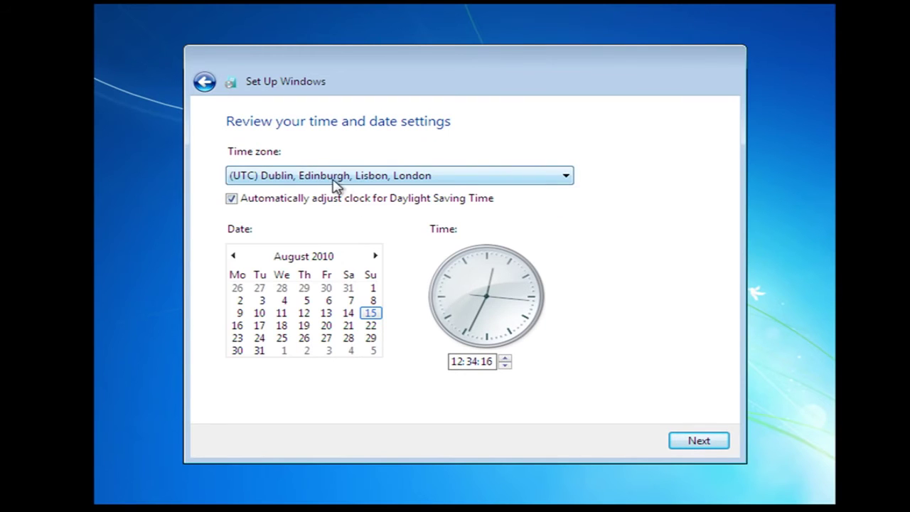
pyautogui.click(694, 444)
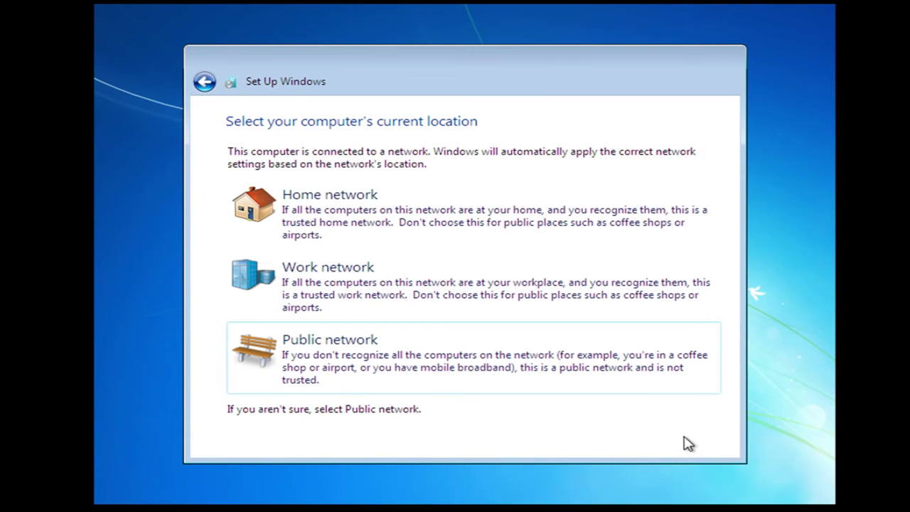
# - Set the computer's current location to Home network and skip joining the homegroup
pyautogui.click(339, 196)
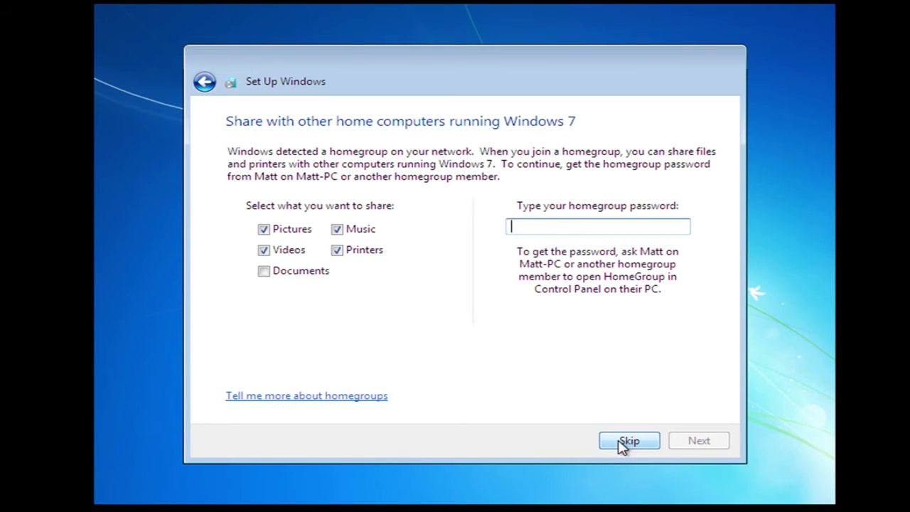
pyautogui.click(623, 444)
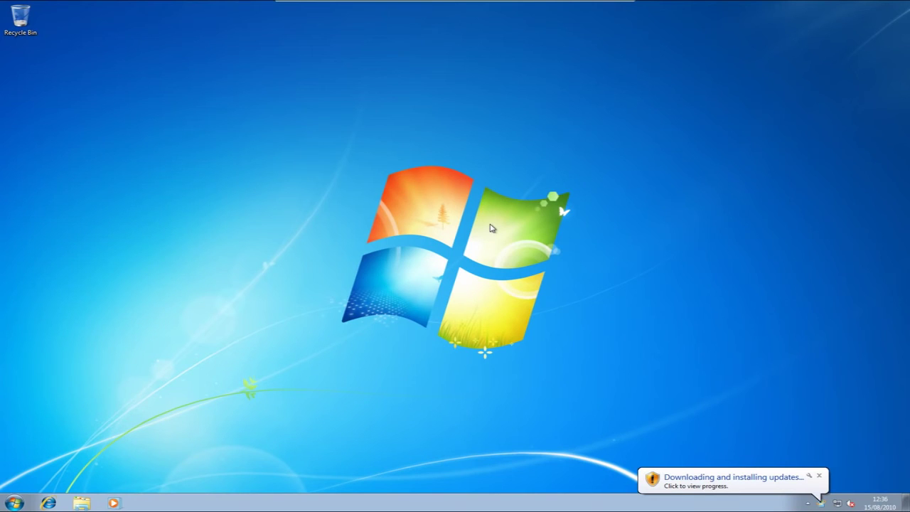
# - View the download progress in Windows Update and minimise its window
pyautogui.click(823, 504)
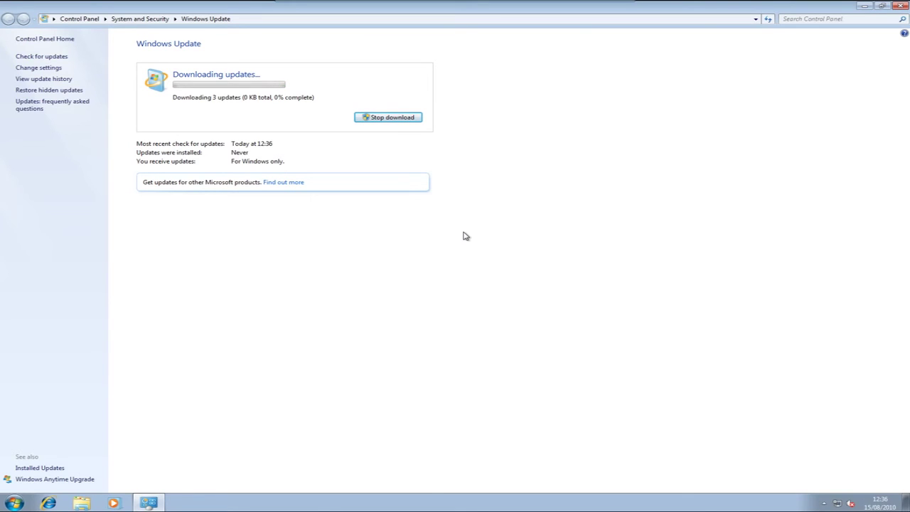
pyautogui.click(863, 6)
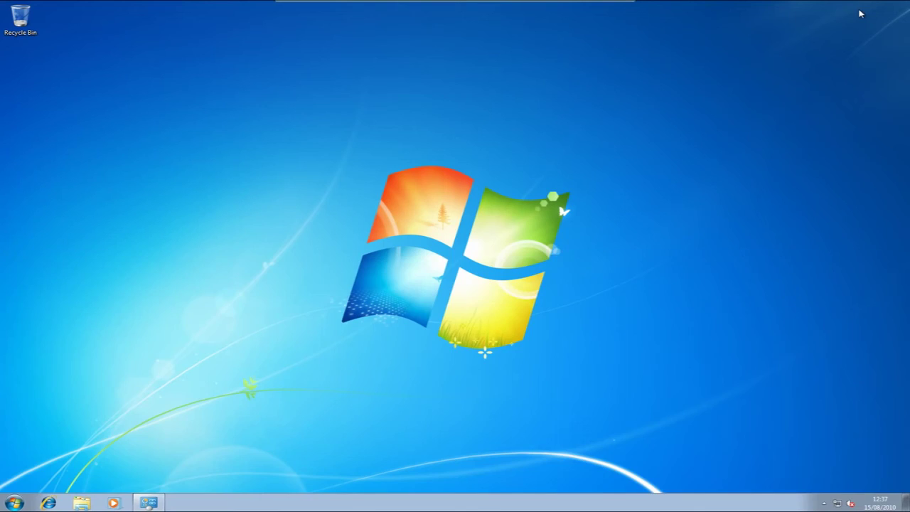
# - Open the desktop's screen resolution settings, examine the list of available resolutions, and minimise the window
pyautogui.rightClick(477, 266)
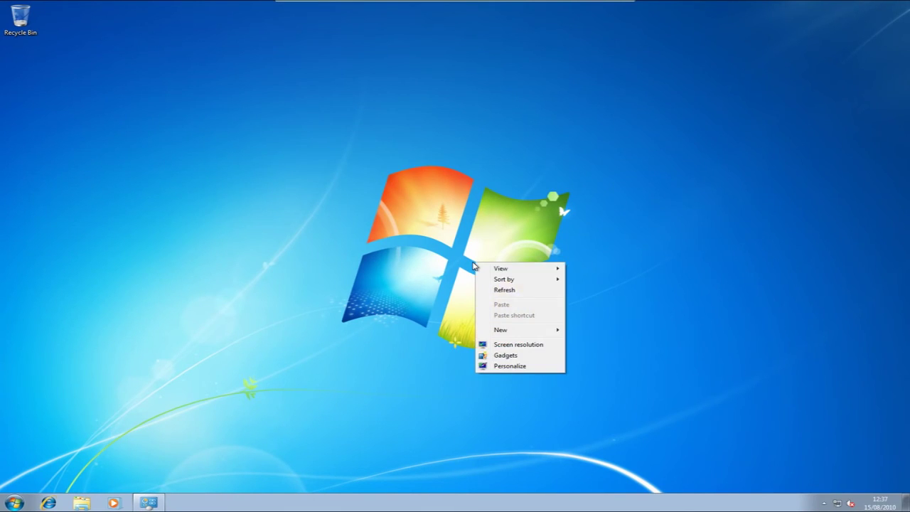
pyautogui.click(531, 219)
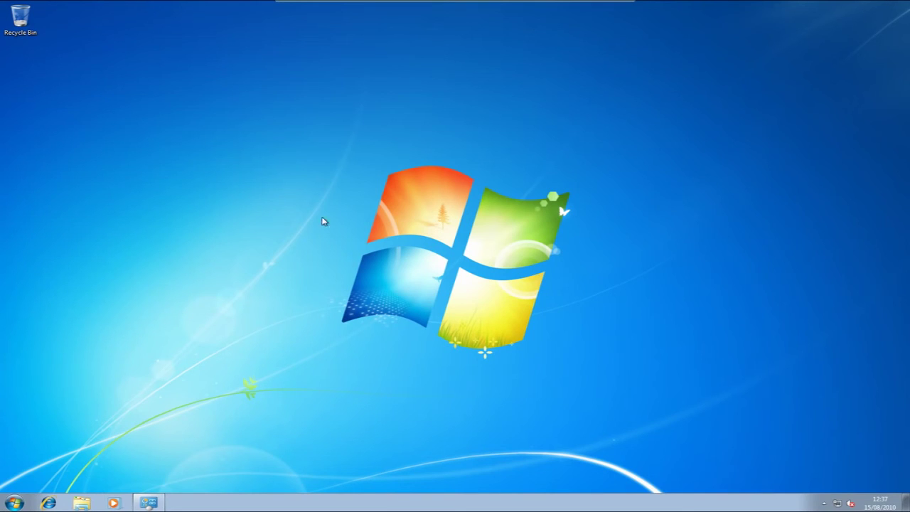
pyautogui.rightClick(278, 223)
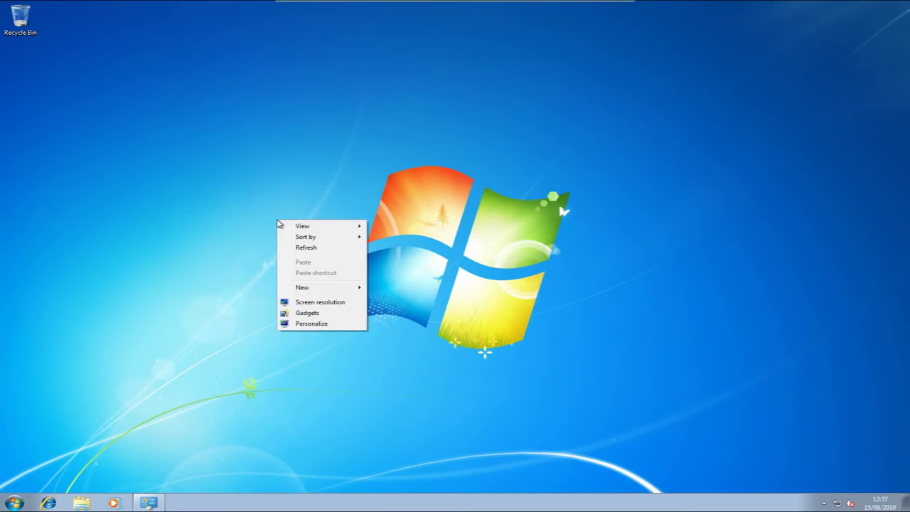
pyautogui.click(324, 302)
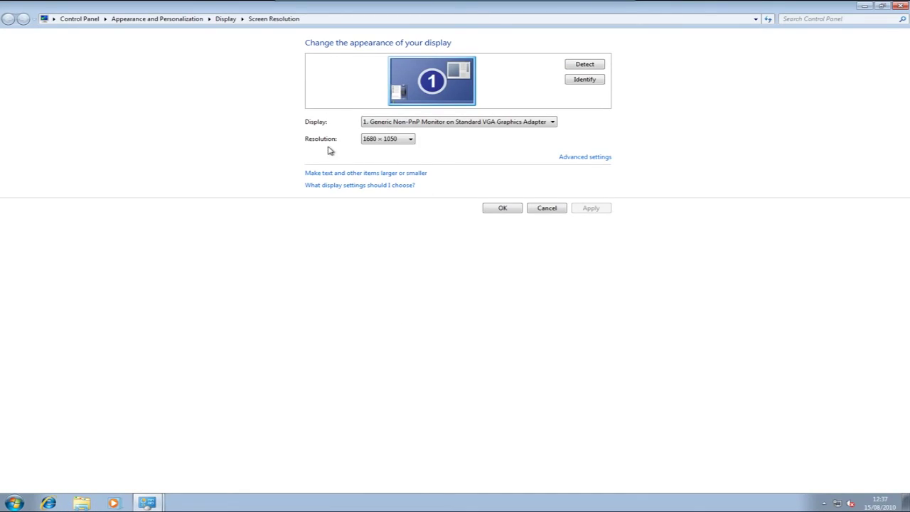
pyautogui.click(407, 141)
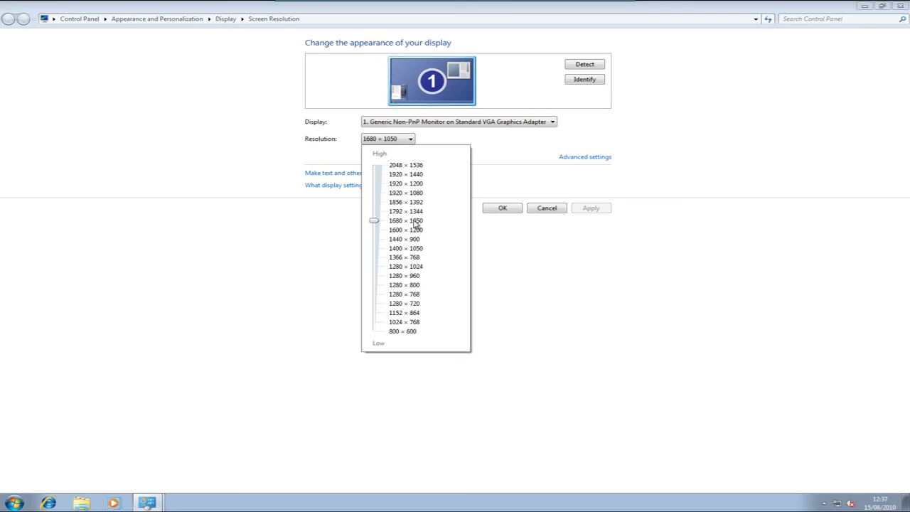
pyautogui.click(503, 210)
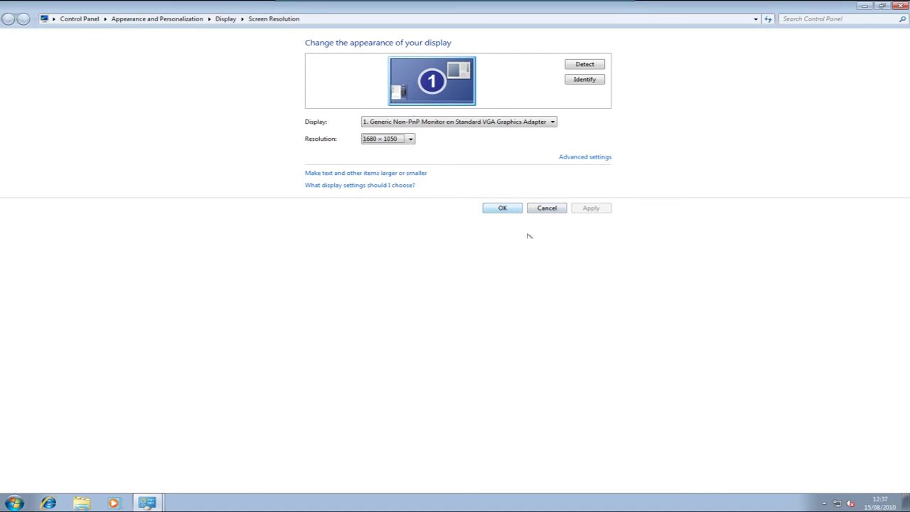
pyautogui.click(531, 285)
pyautogui.click(865, 6)
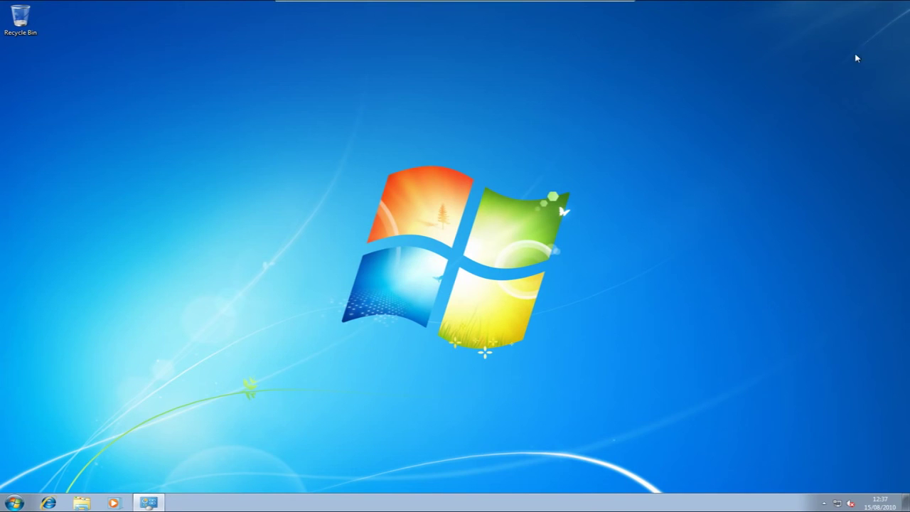